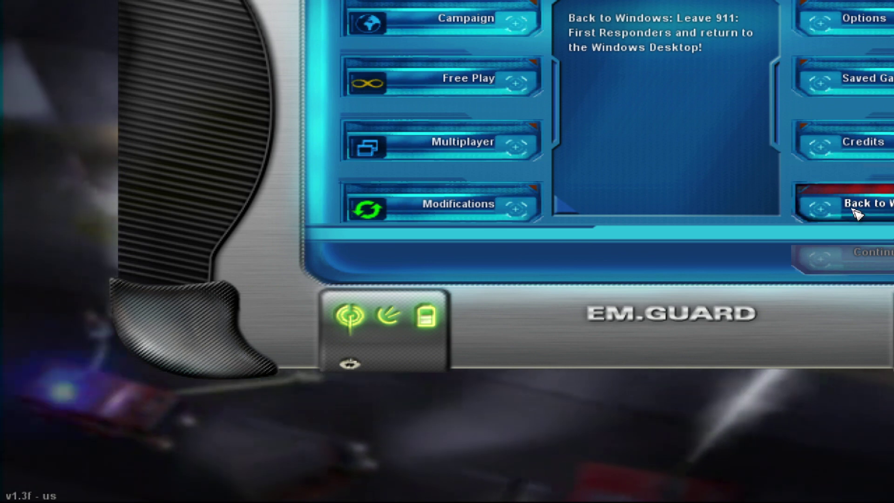
- Quit the game back to Windows and look at the taskbar context menu
{"action": "left_click", "coordinate": [856, 213]}
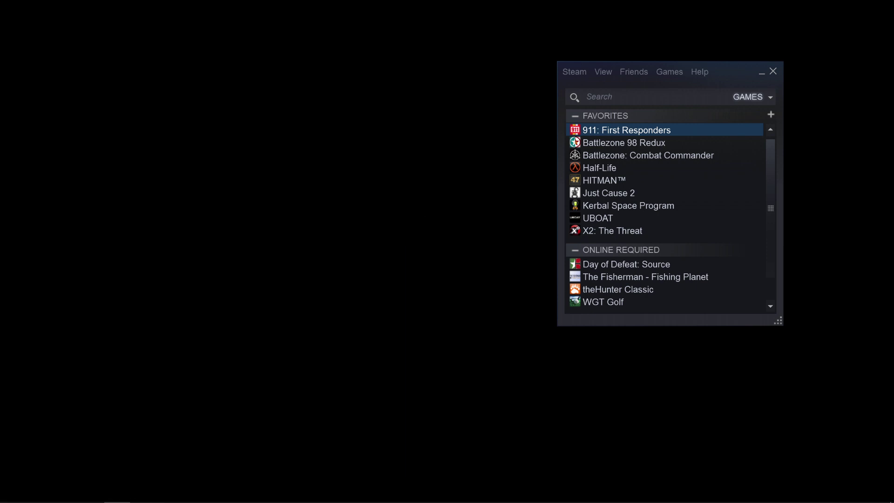
{"action": "right_click", "coordinate": [408, 494]}
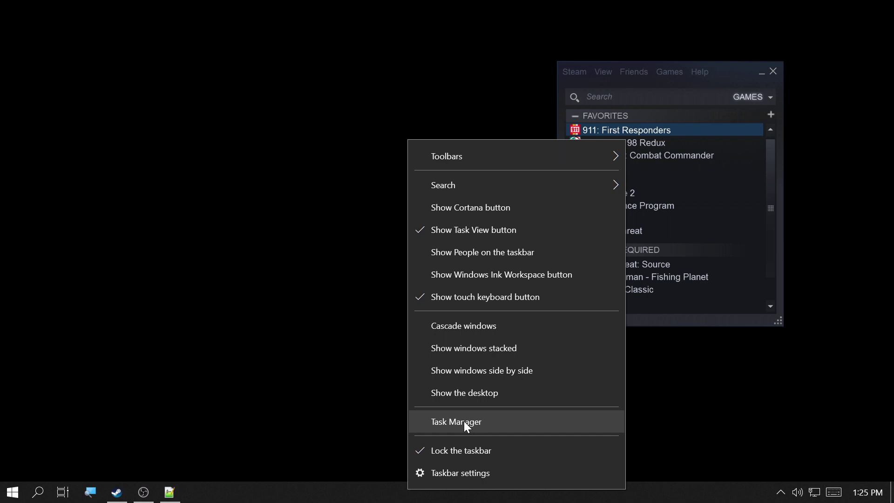
{"action": "left_click", "coordinate": [235, 344]}
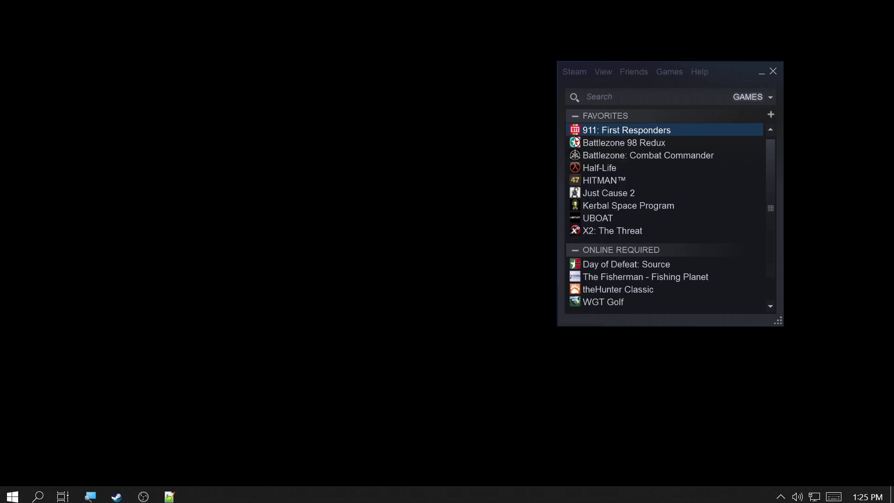
- Bring up the Win+X system tools menu from the Start button
{"action": "right_click", "coordinate": [6, 497]}
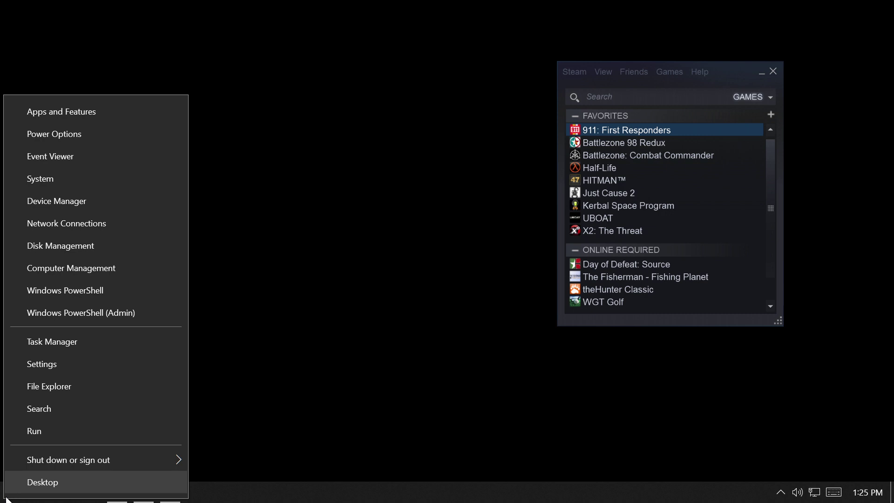
{"action": "left_click", "coordinate": [415, 302]}
{"action": "right_click", "coordinate": [13, 496]}
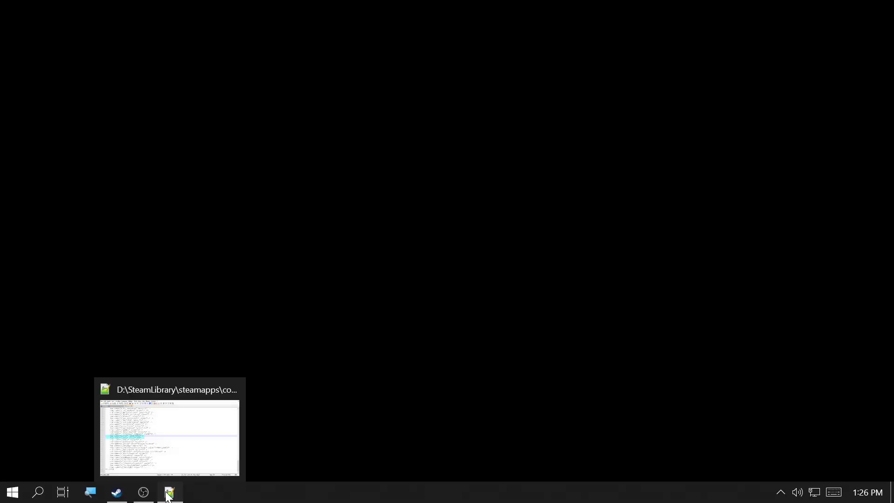
- Decline reloading em4.cfg, keeping the edited text, and close Notepad++
{"action": "left_click", "coordinate": [528, 321]}
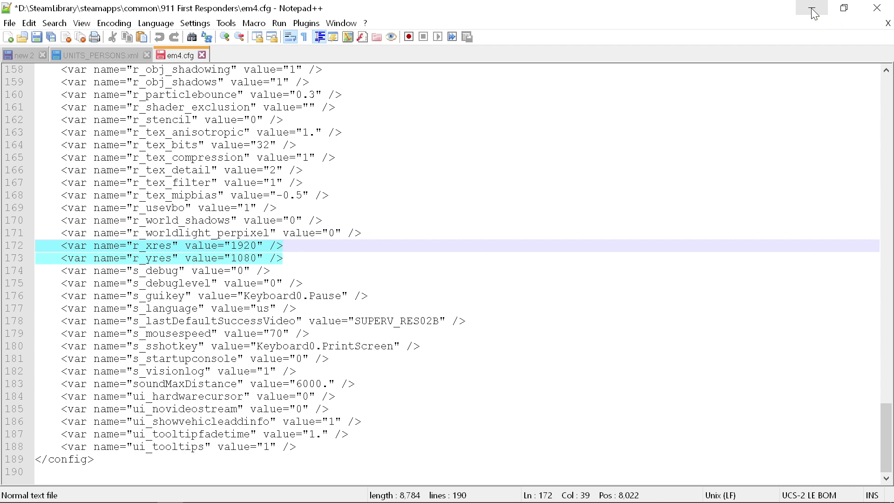
{"action": "left_click", "coordinate": [876, 8]}
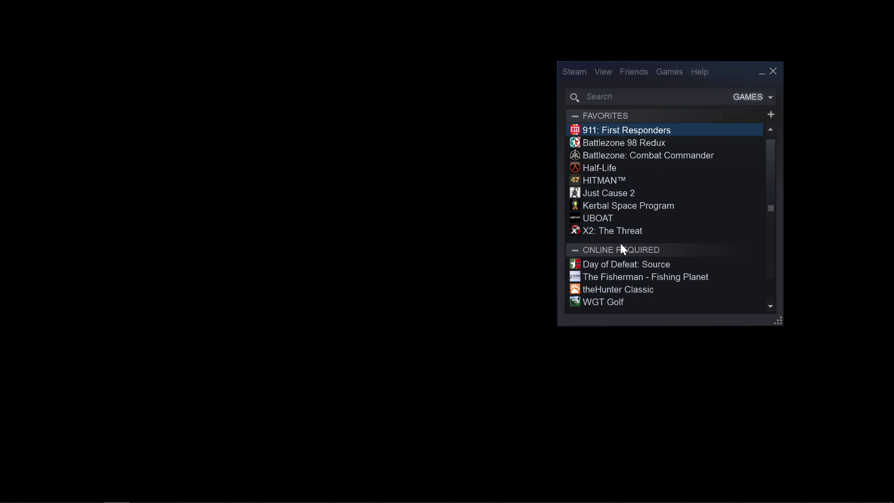
- Switch Steam's library to Small Mode from the View menu
{"action": "right_click", "coordinate": [608, 132]}
{"action": "left_click", "coordinate": [603, 73]}
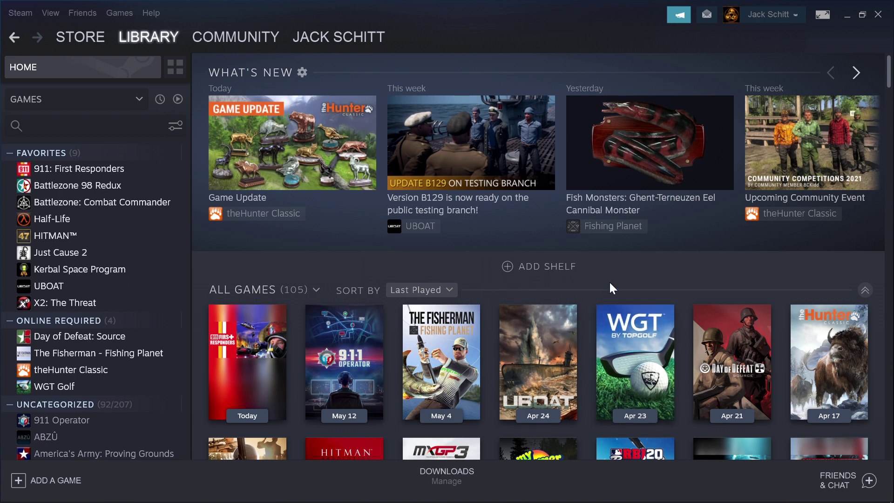
{"action": "left_click", "coordinate": [51, 13]}
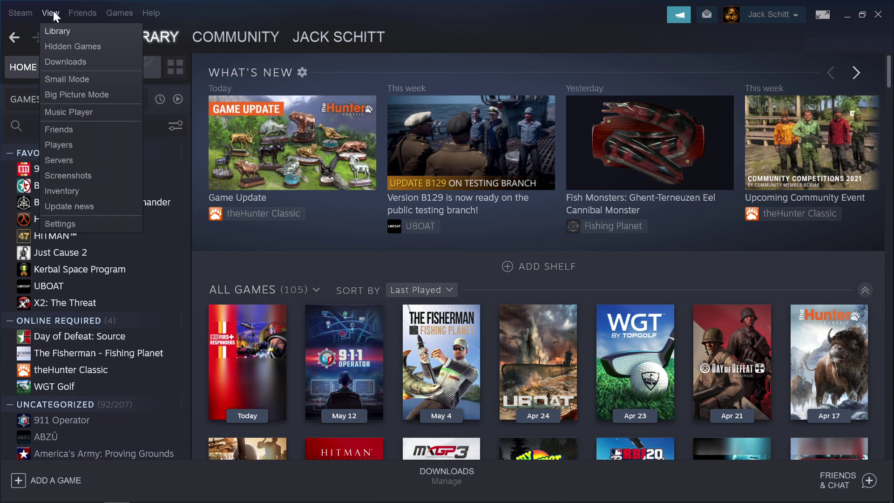
{"action": "left_click", "coordinate": [71, 79]}
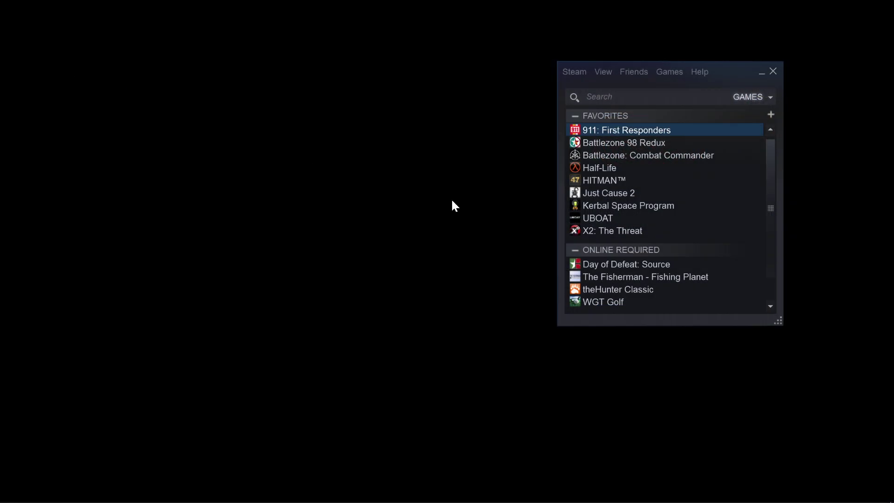
- Browse 911: First Responders' local files from its Steam Properties to open the install folder
{"action": "right_click", "coordinate": [604, 133]}
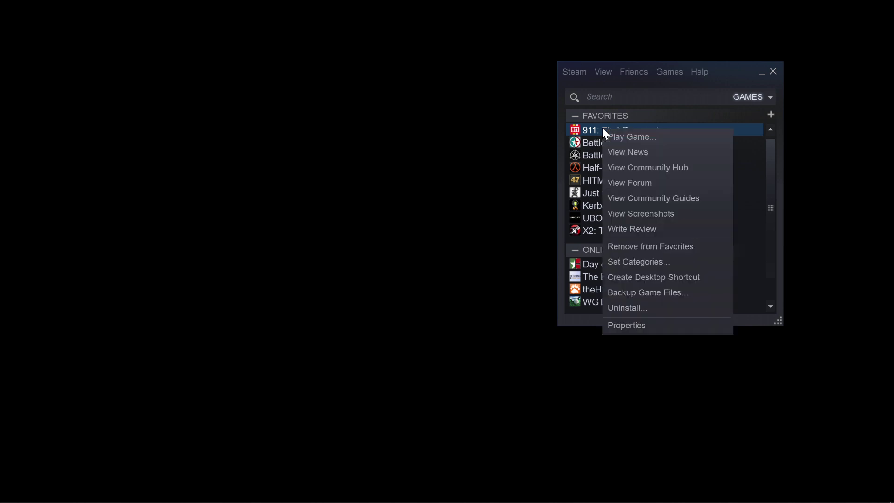
{"action": "left_click", "coordinate": [626, 326]}
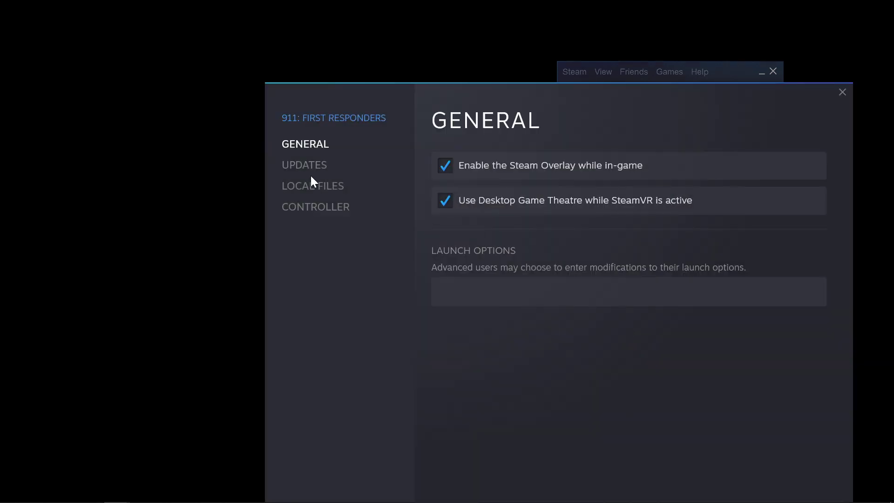
{"action": "left_click", "coordinate": [309, 188]}
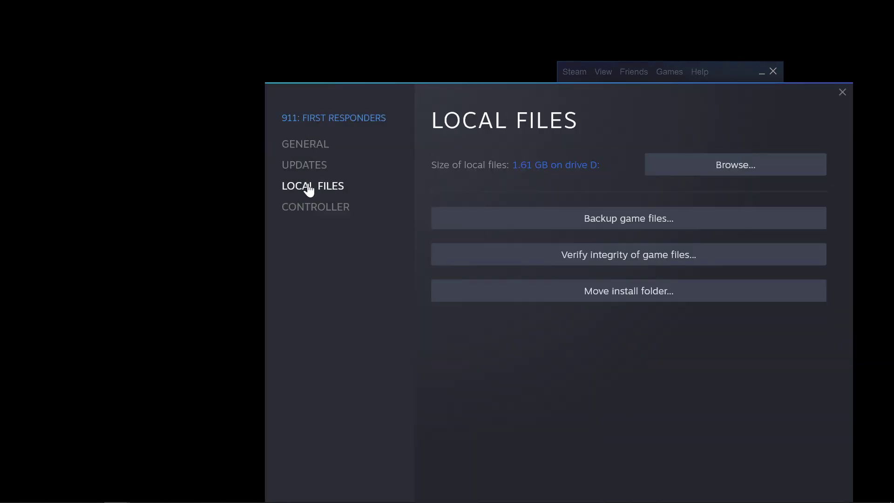
{"action": "left_click", "coordinate": [688, 172]}
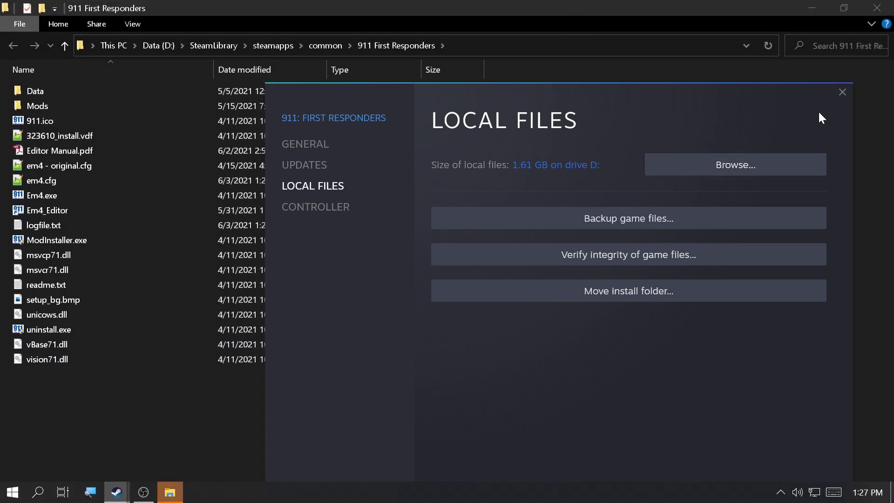
- Close Steam's game properties, check the View ribbon, and right-click Em4.exe in the folder
{"action": "left_click", "coordinate": [842, 92]}
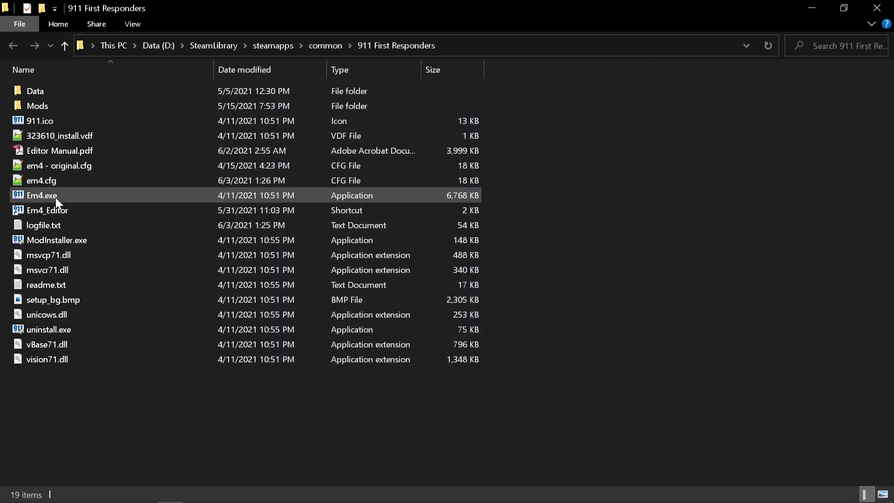
{"action": "mouse_move", "coordinate": [37, 105]}
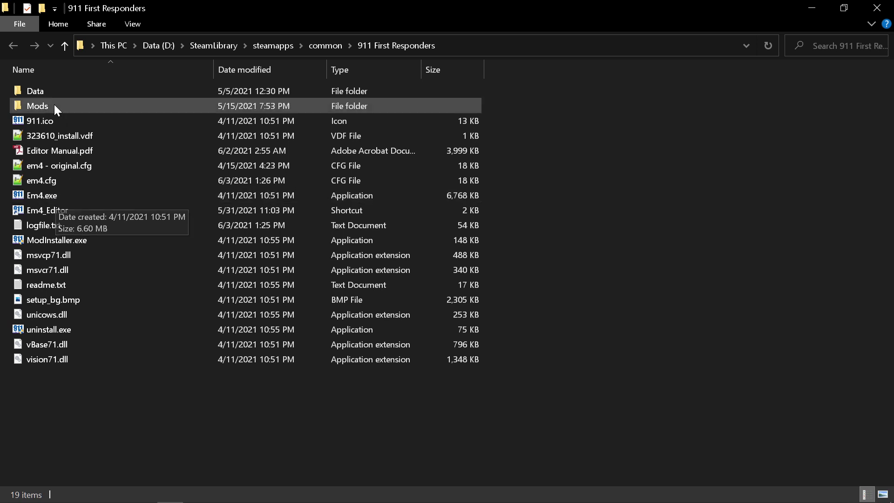
{"action": "left_click", "coordinate": [124, 27]}
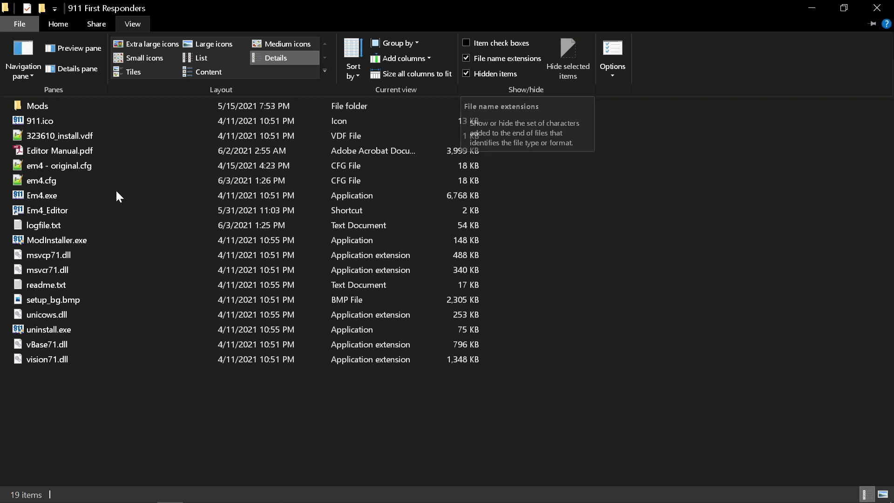
{"action": "left_click", "coordinate": [46, 196]}
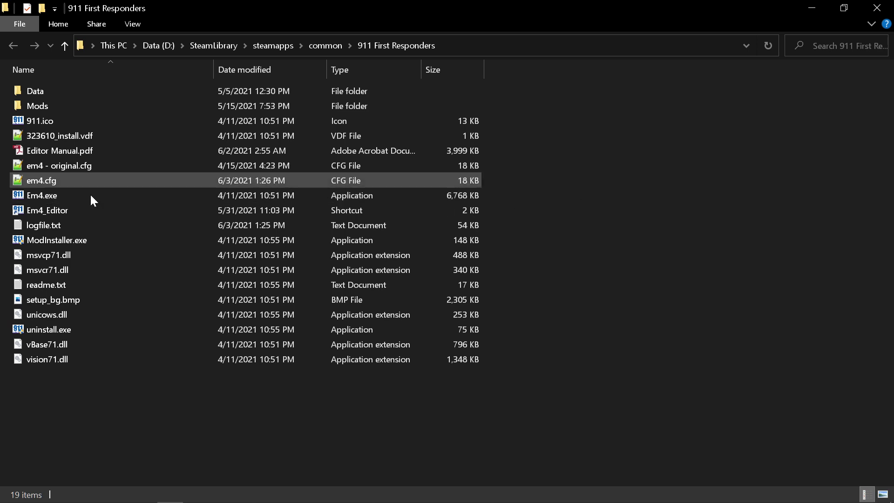
{"action": "left_click", "coordinate": [40, 196]}
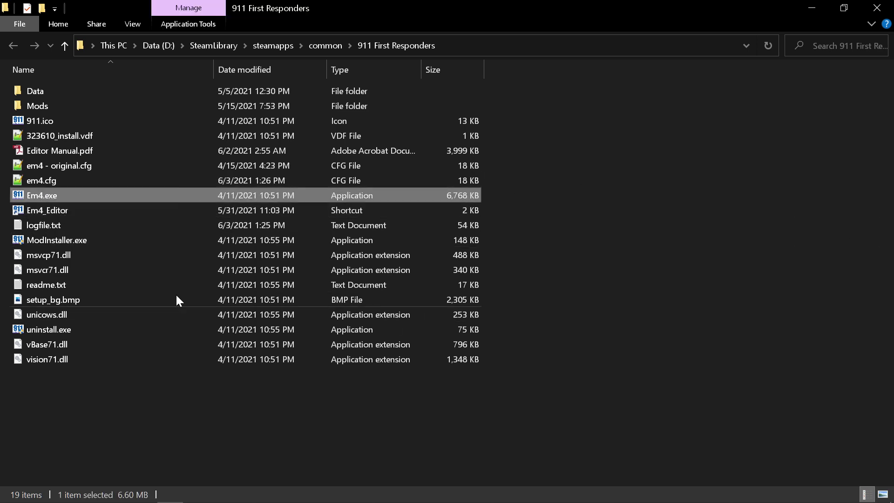
{"action": "right_click", "coordinate": [53, 193]}
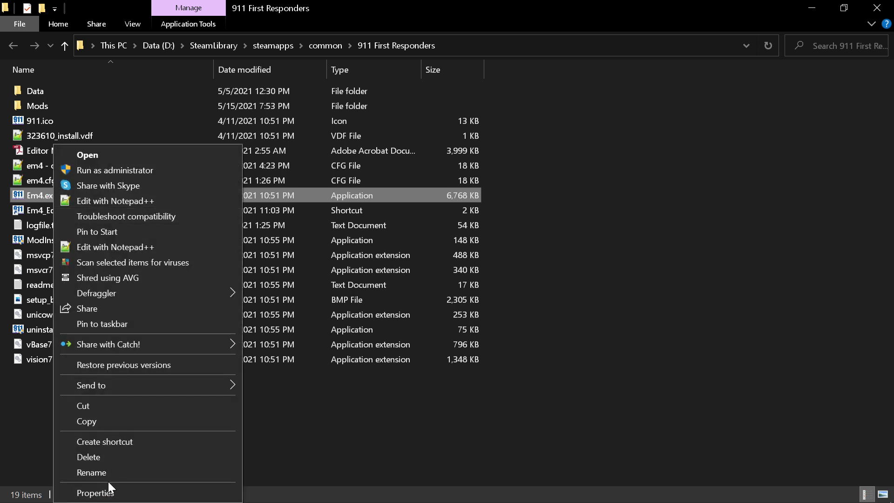
- Open Em4.exe's Properties on the Compatibility tab, centre it, and open its high DPI settings
{"action": "left_click", "coordinate": [109, 495]}
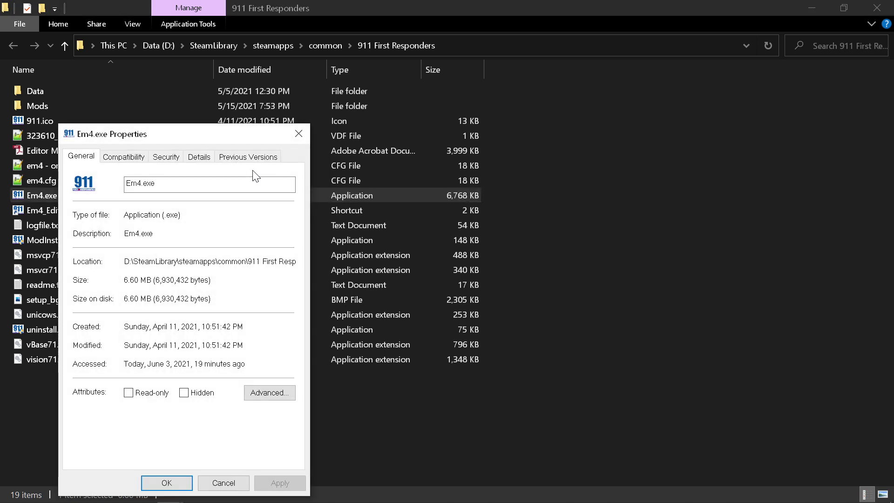
{"action": "left_click", "coordinate": [141, 160]}
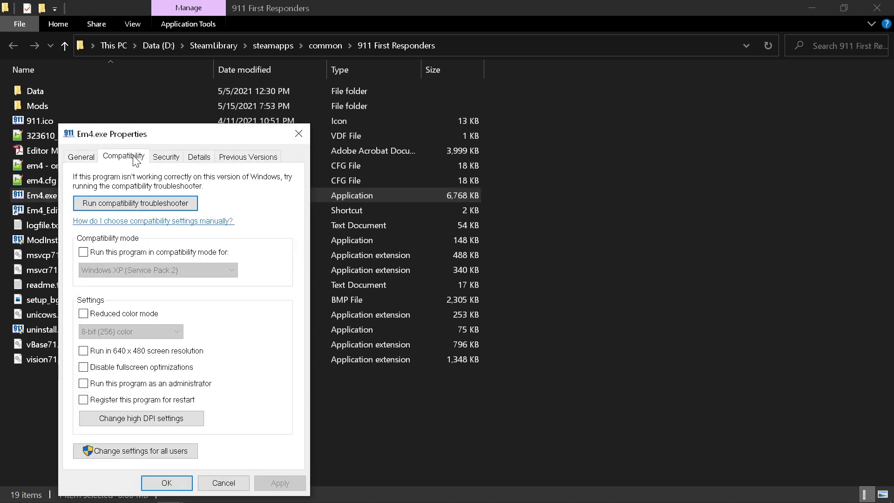
{"action": "left_click_drag", "start_coordinate": [174, 140], "coordinate": [449, 51]}
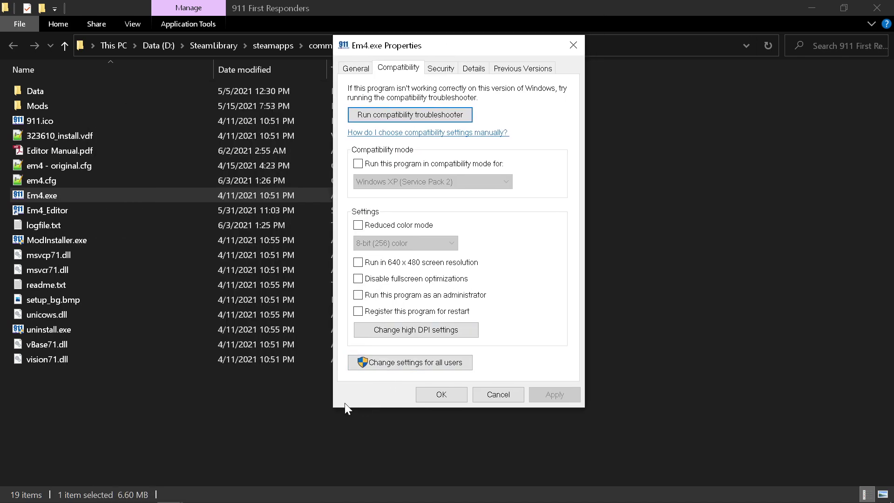
{"action": "left_click", "coordinate": [393, 335]}
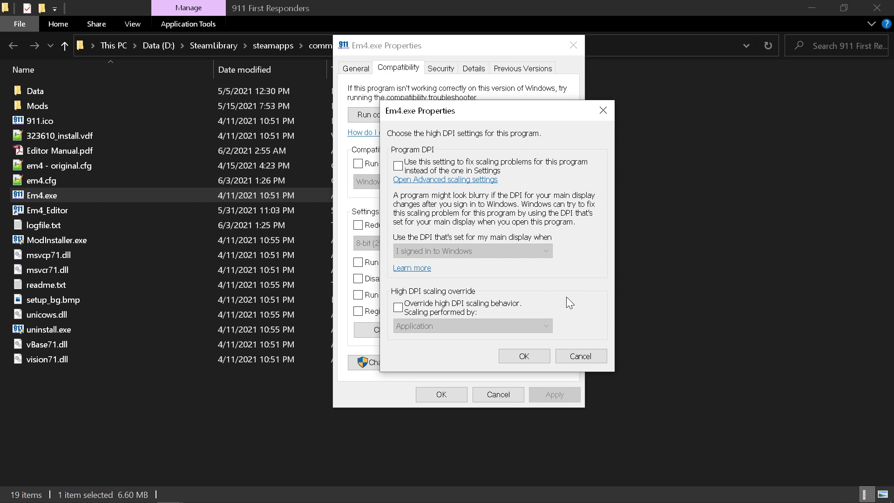
- Enable Override high DPI scaling behavior, performed by Application, and confirm with OK
{"action": "left_click", "coordinate": [398, 308]}
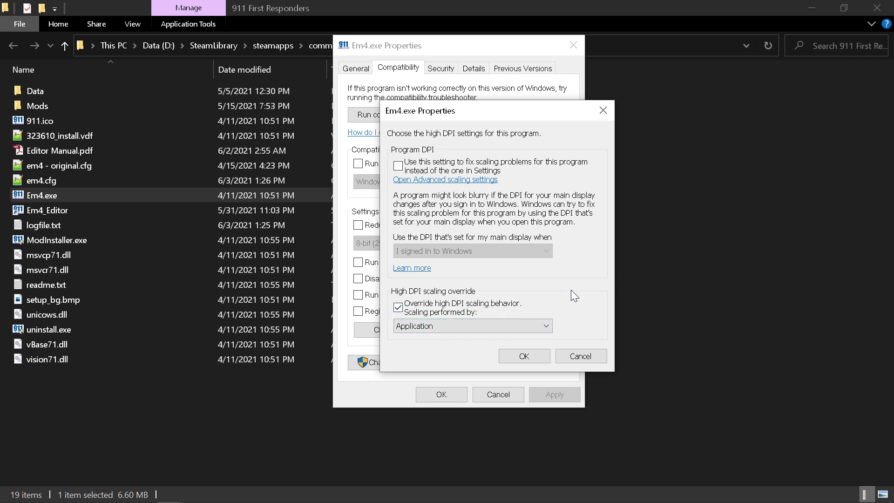
{"action": "left_click", "coordinate": [548, 327]}
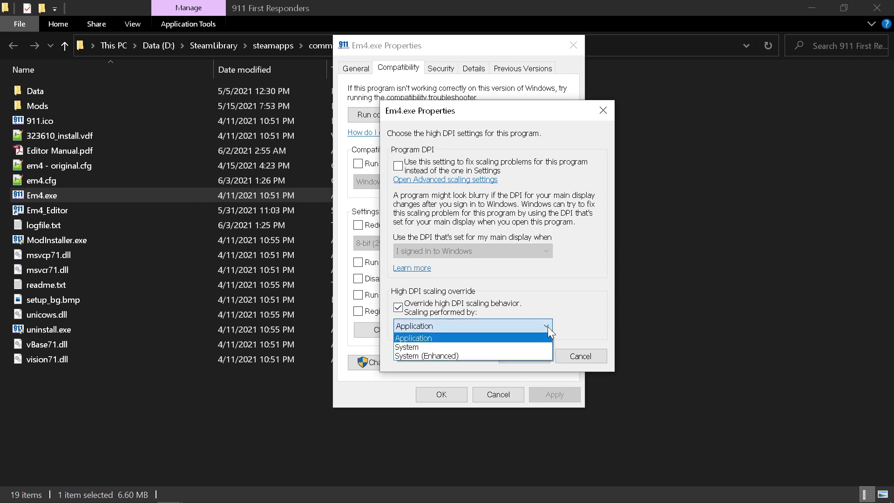
{"action": "left_click", "coordinate": [549, 328]}
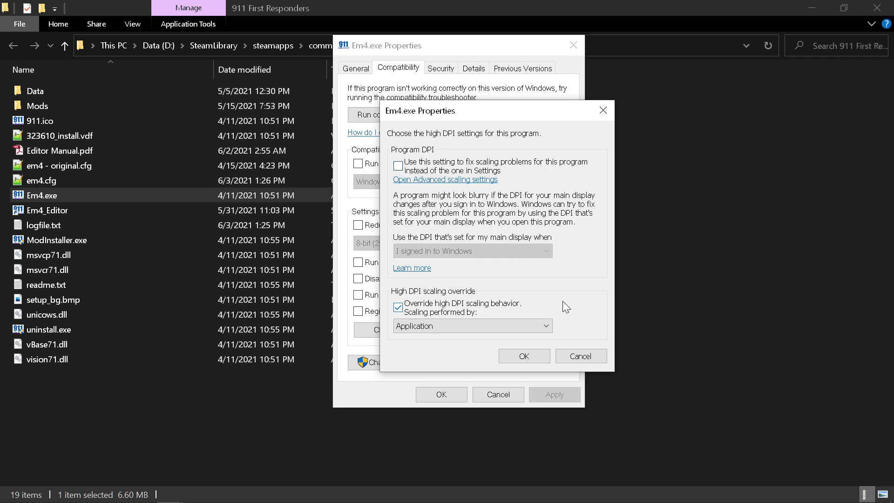
{"action": "left_click", "coordinate": [529, 354]}
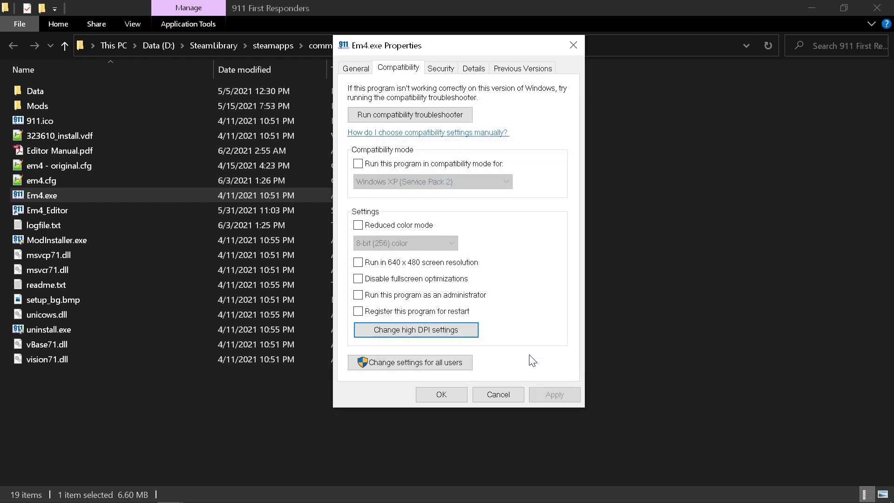
- Apply and save Em4.exe's compatibility change, then close the game folder
{"action": "left_click", "coordinate": [550, 399]}
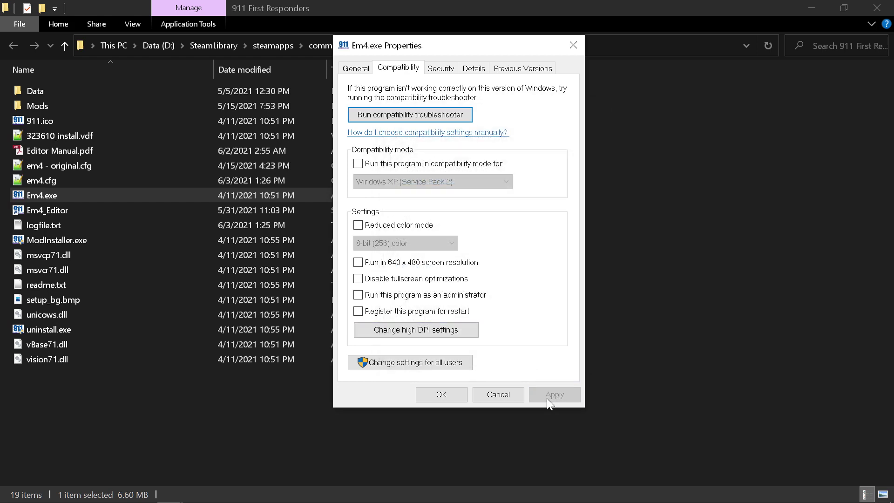
{"action": "left_click", "coordinate": [438, 396]}
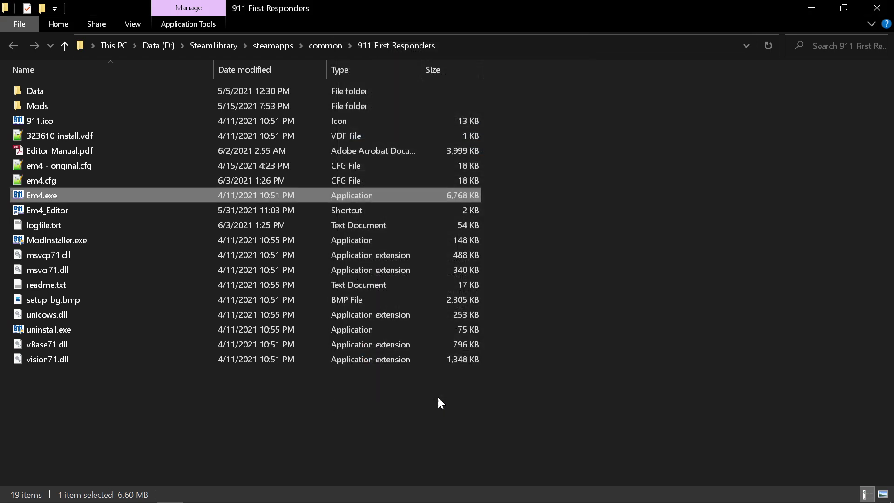
{"action": "left_click", "coordinate": [875, 8]}
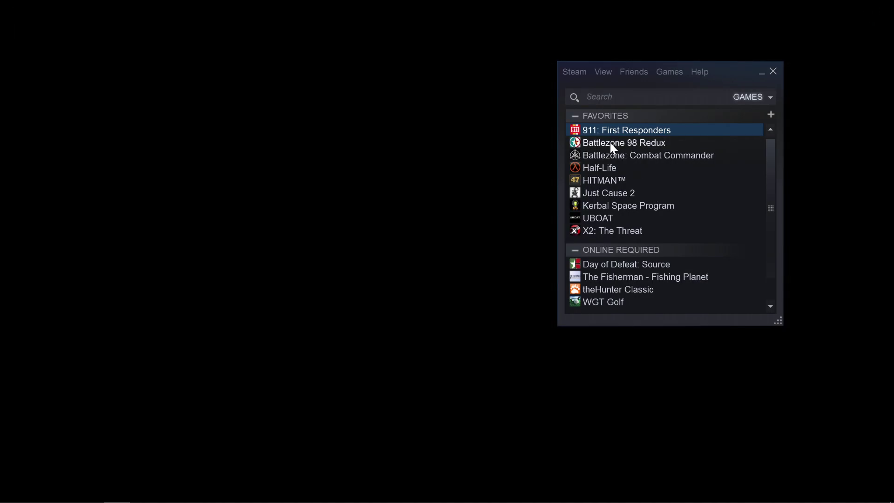